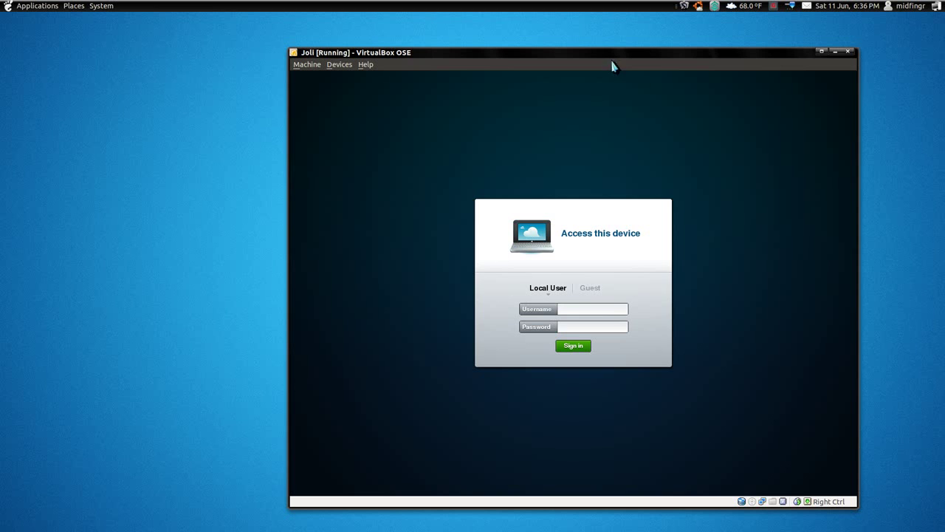
Raise the VirtualBox window and sign in to Joli with the local username and password
{"action": "left_click_drag", "start_coordinate": [591, 53], "coordinate": [522, 32]}
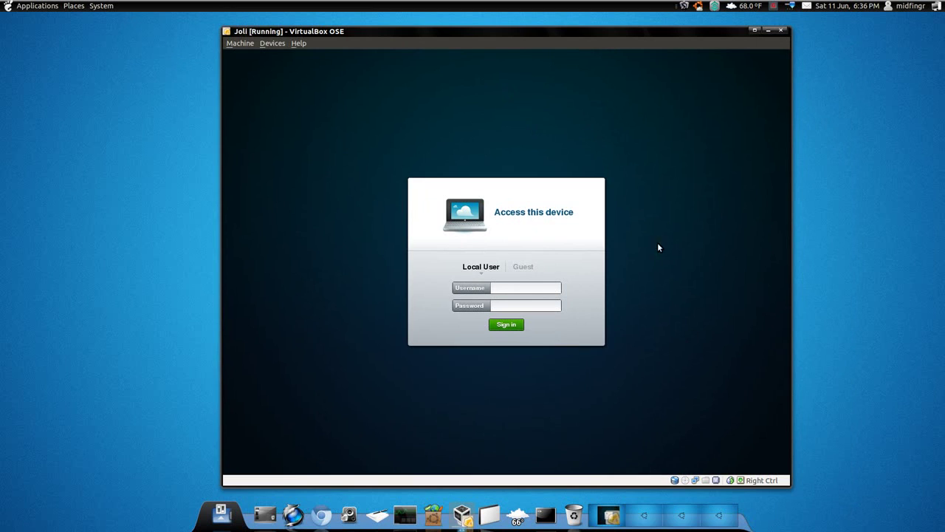
{"action": "left_click", "coordinate": [508, 327]}
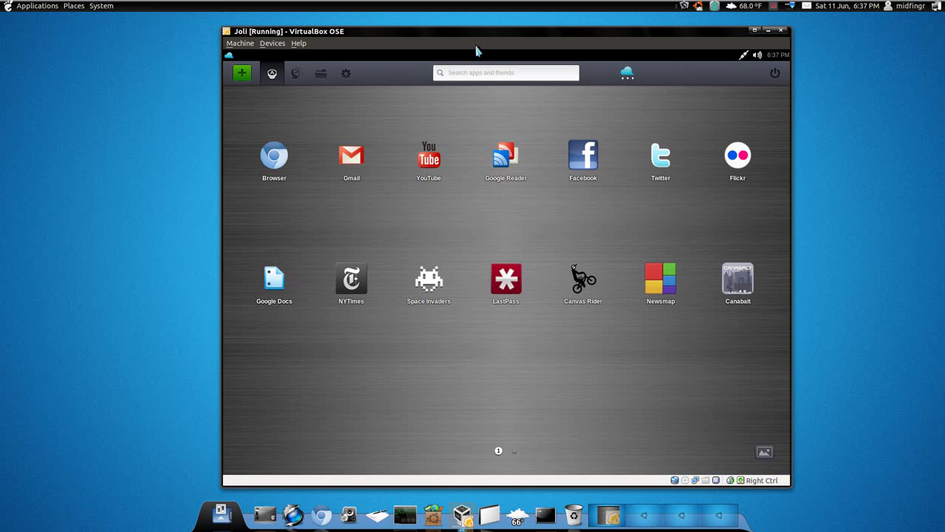
Nudge the VM window up-left and switch the launcher to its second app page
{"action": "left_click_drag", "start_coordinate": [460, 37], "coordinate": [420, 31]}
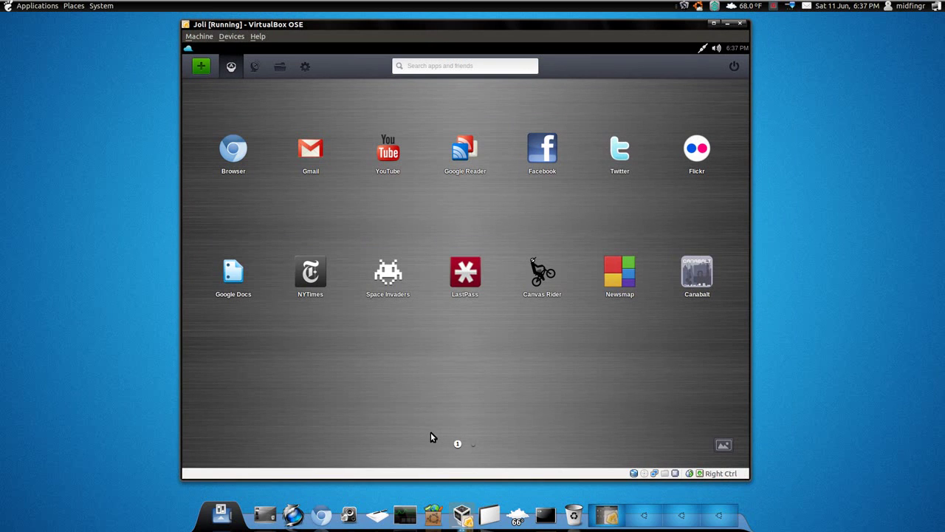
{"action": "left_click", "coordinate": [473, 445]}
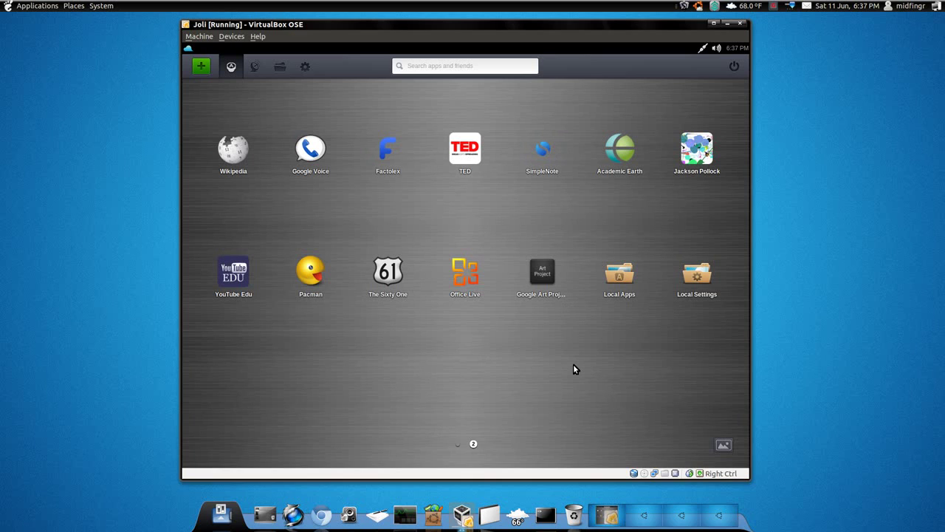
Place Google Voice after Factolex and carry Newsmap from page 1 onto the second launcher page
{"action": "left_click_drag", "start_coordinate": [312, 151], "coordinate": [390, 169]}
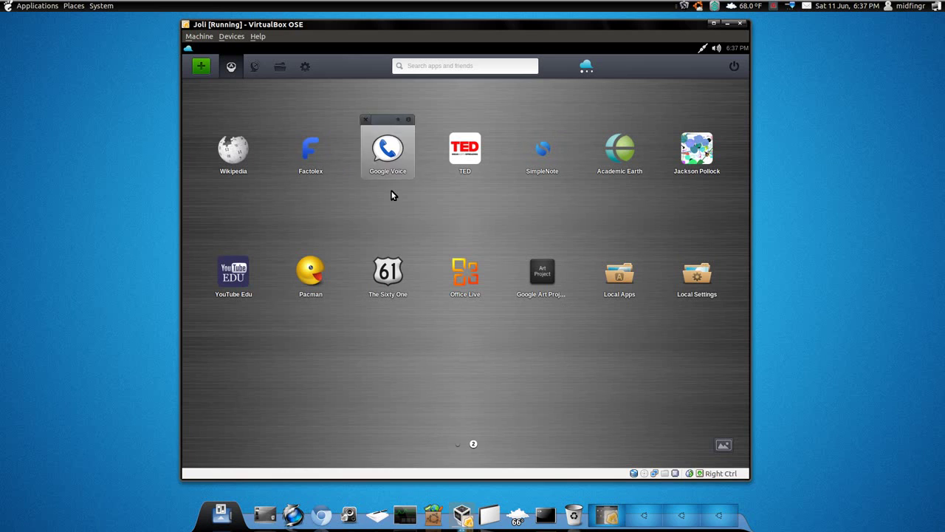
{"action": "left_click", "coordinate": [457, 444]}
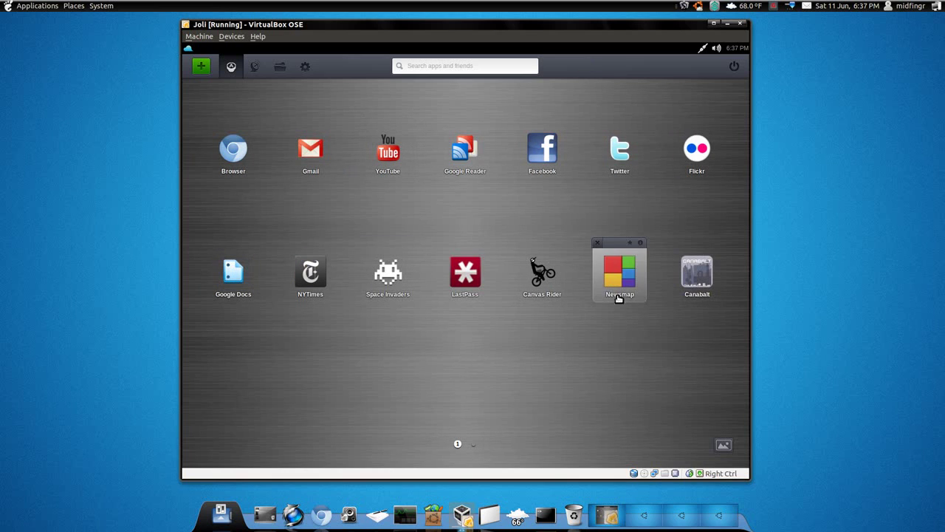
{"action": "left_click_drag", "start_coordinate": [618, 295], "coordinate": [487, 420]}
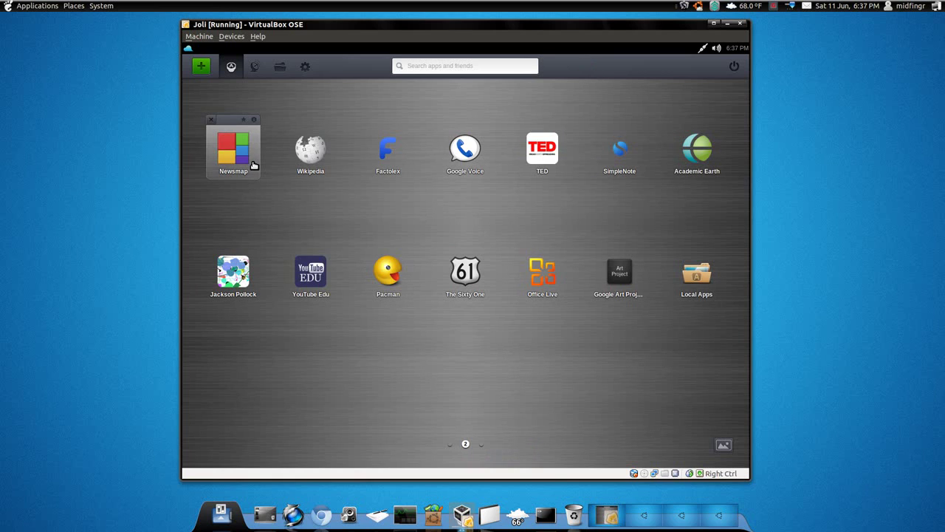
{"action": "left_click", "coordinate": [450, 446]}
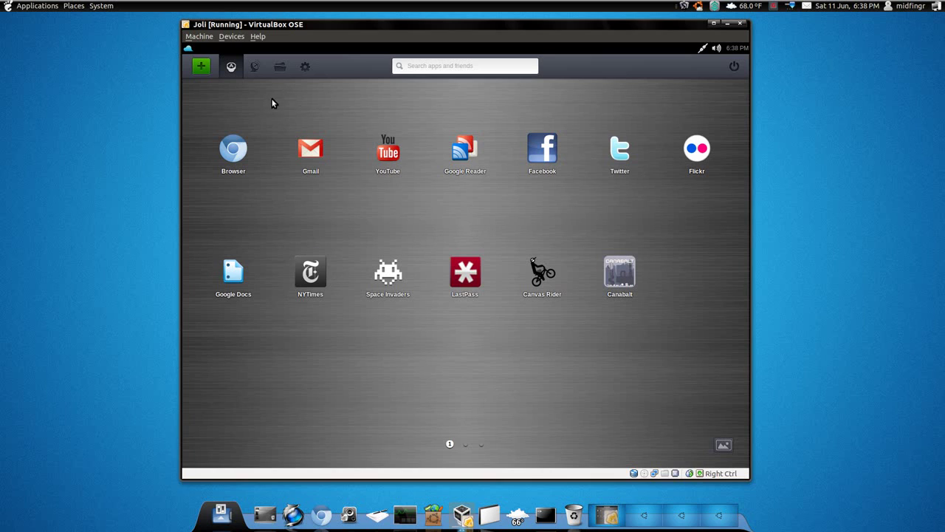
Open the Featured Apps directory and page through 2/2 and back to 1/2
{"action": "left_click", "coordinate": [200, 69]}
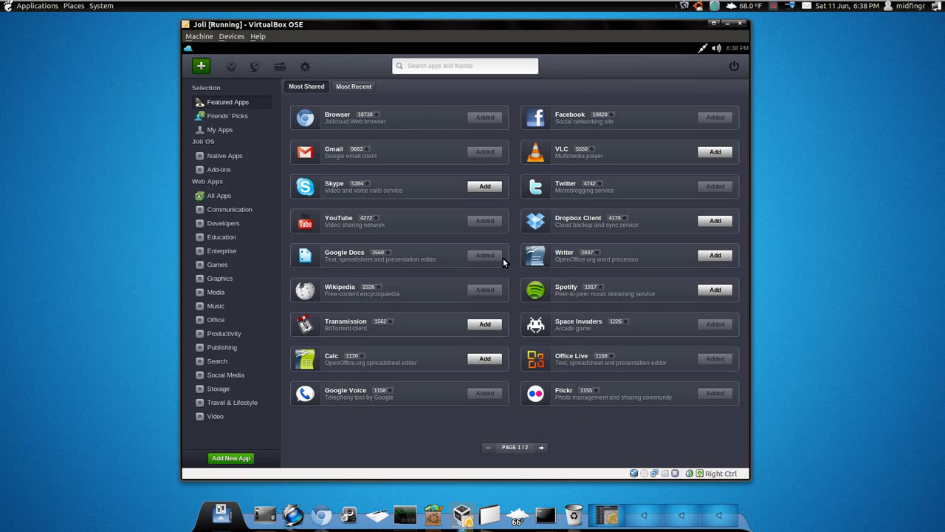
{"action": "left_click", "coordinate": [545, 449]}
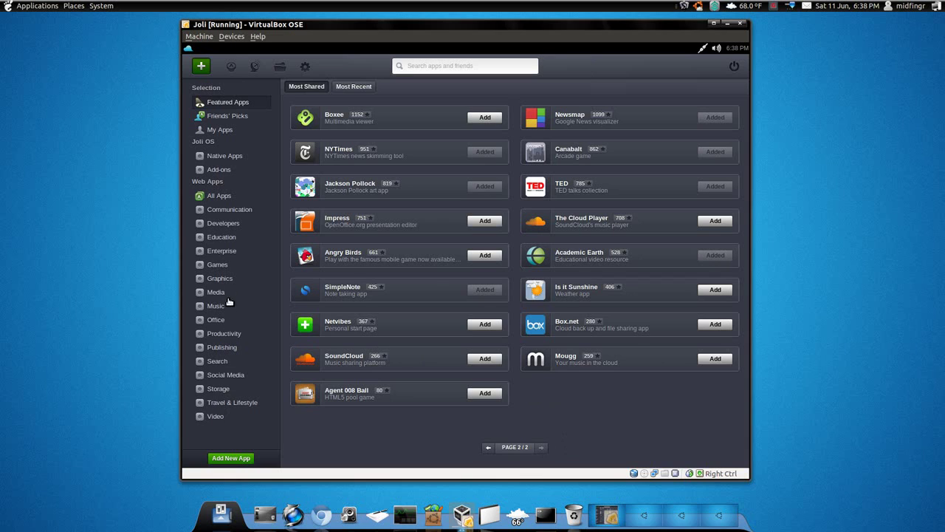
{"action": "left_click", "coordinate": [488, 448]}
Search apps for 'adrv', clear the misspelled term, return home and try the Browser app
{"action": "left_click", "coordinate": [447, 69]}
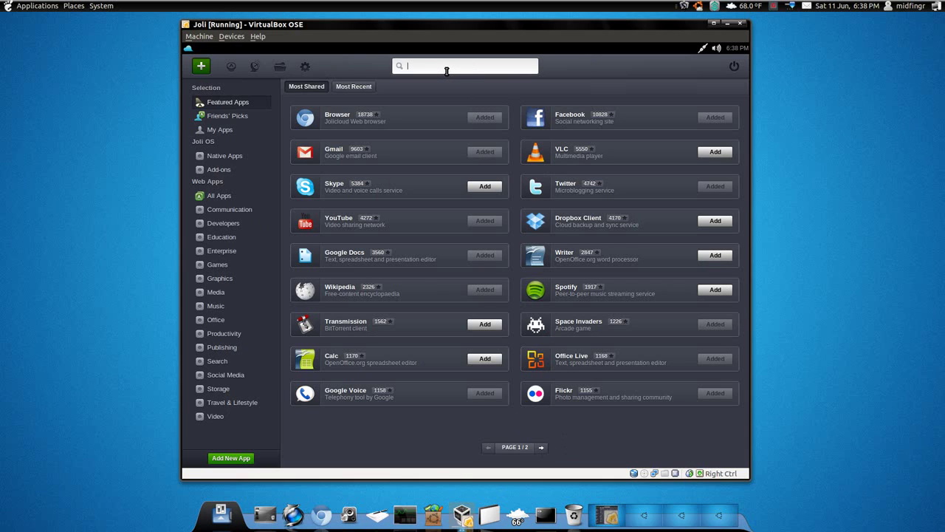
{"action": "type", "text": "adrvie"}
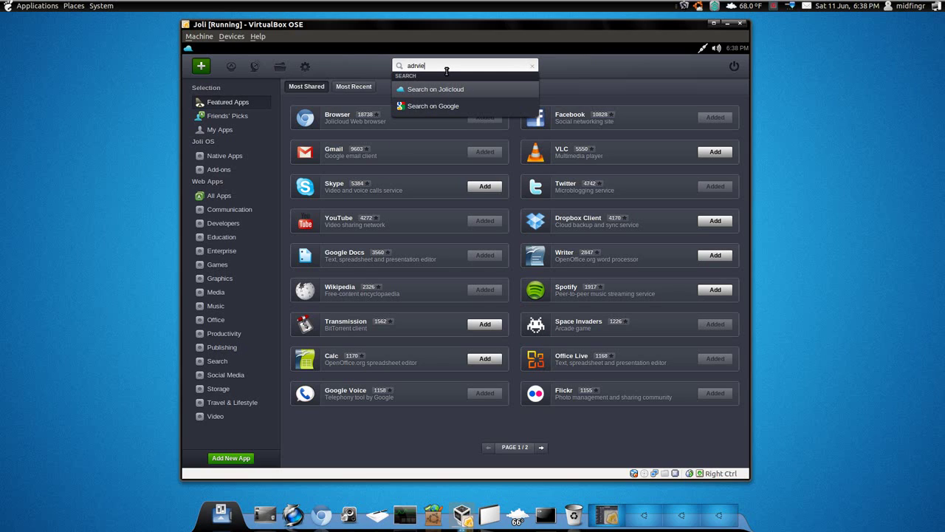
{"action": "key", "text": "Return"}
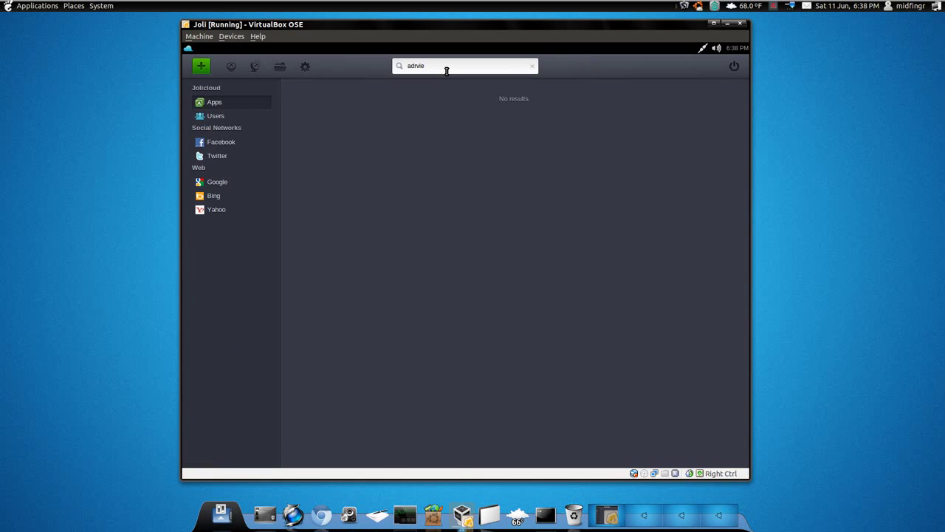
{"action": "key", "text": "ctrl+a"}
{"action": "key", "text": "BackSpace"}
{"action": "left_click", "coordinate": [230, 74]}
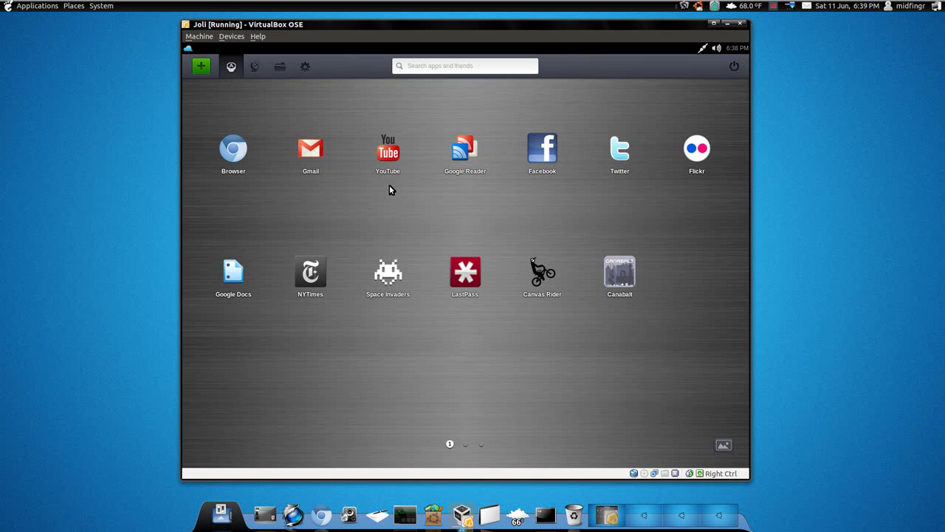
{"action": "left_click", "coordinate": [237, 161]}
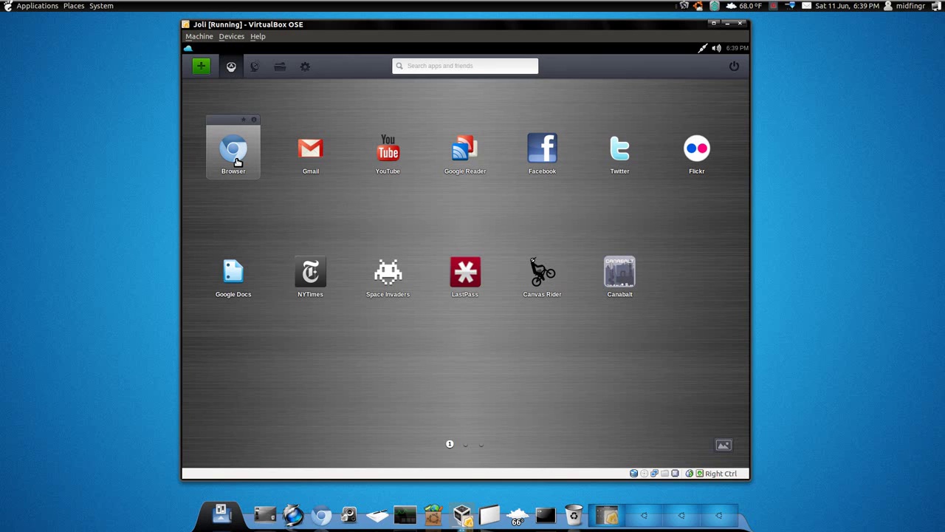
Search the app directory for 'firefox', then return to the home launcher
{"action": "left_click", "coordinate": [200, 66]}
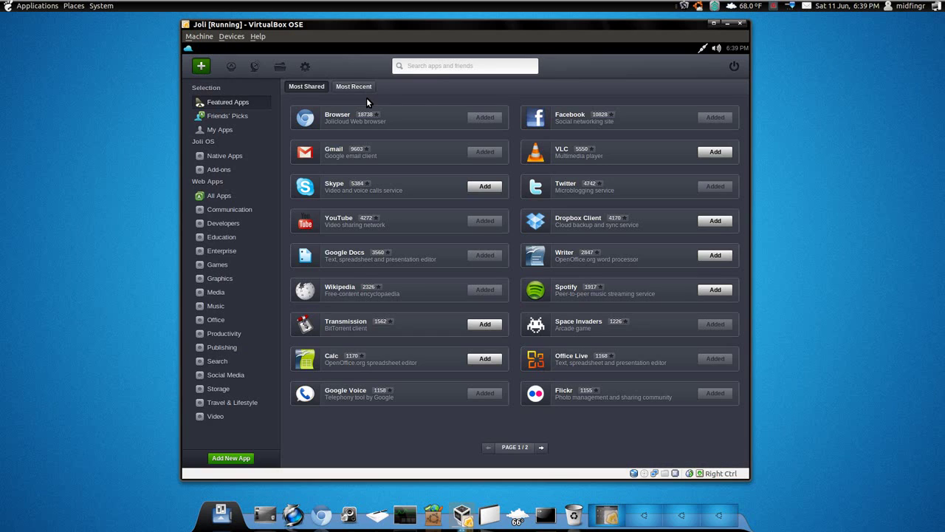
{"action": "left_click", "coordinate": [436, 72]}
{"action": "type", "text": "f"}
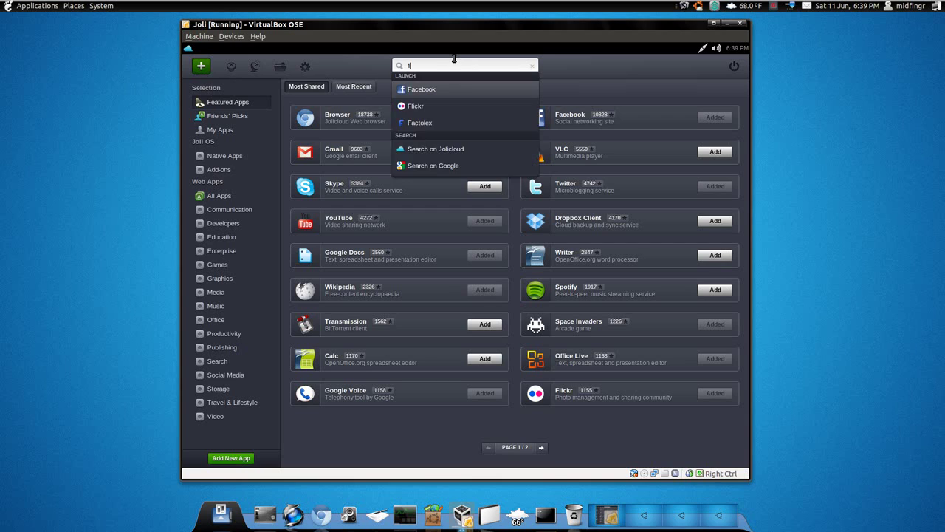
{"action": "type", "text": "irefox"}
{"action": "key", "text": "Return"}
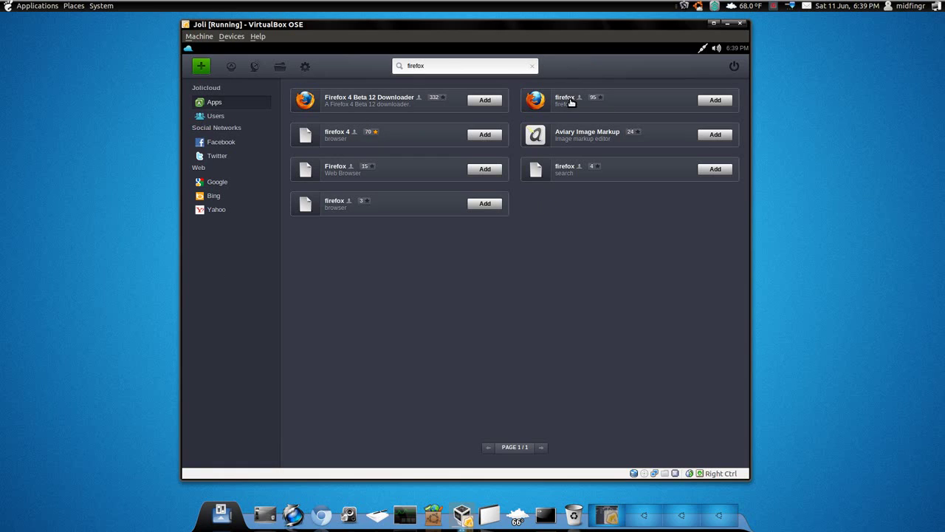
{"action": "left_click", "coordinate": [229, 68]}
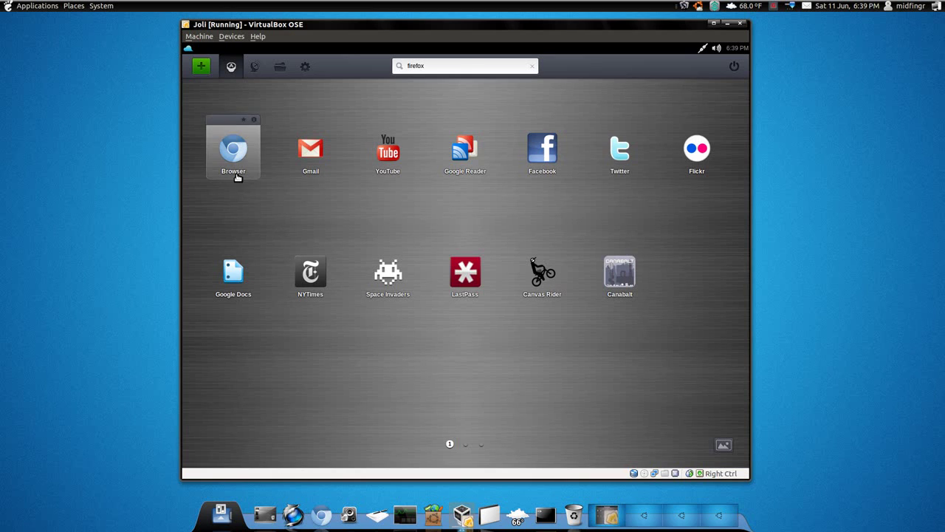
{"action": "left_click", "coordinate": [229, 175]}
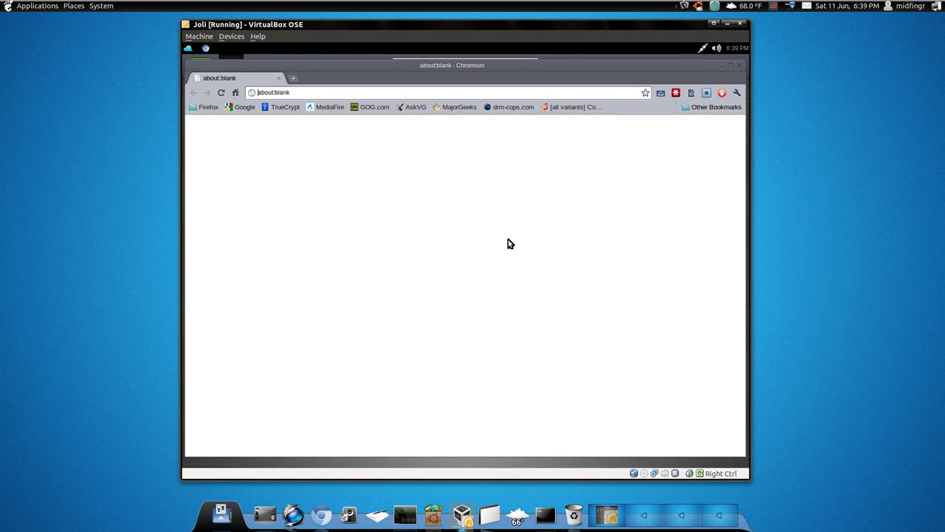
{"action": "key", "text": "ctrl+f"}
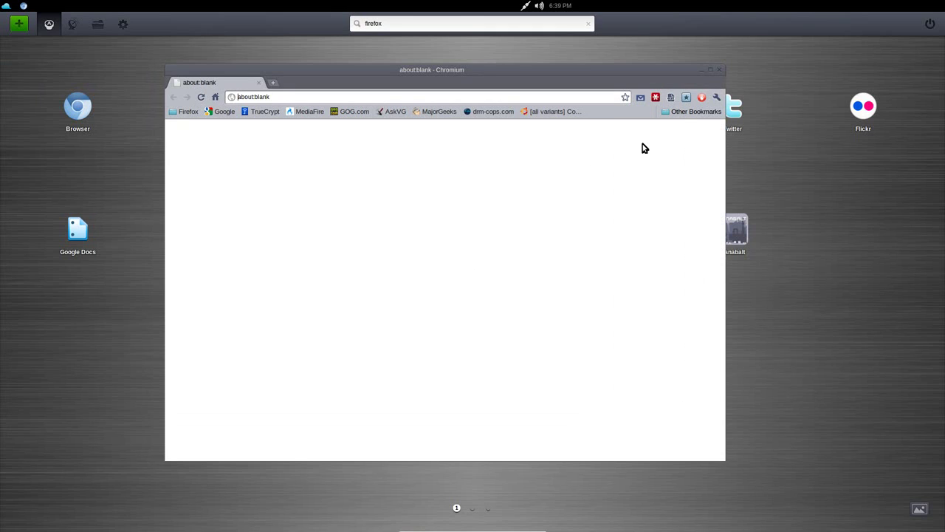
{"action": "left_click", "coordinate": [716, 96]}
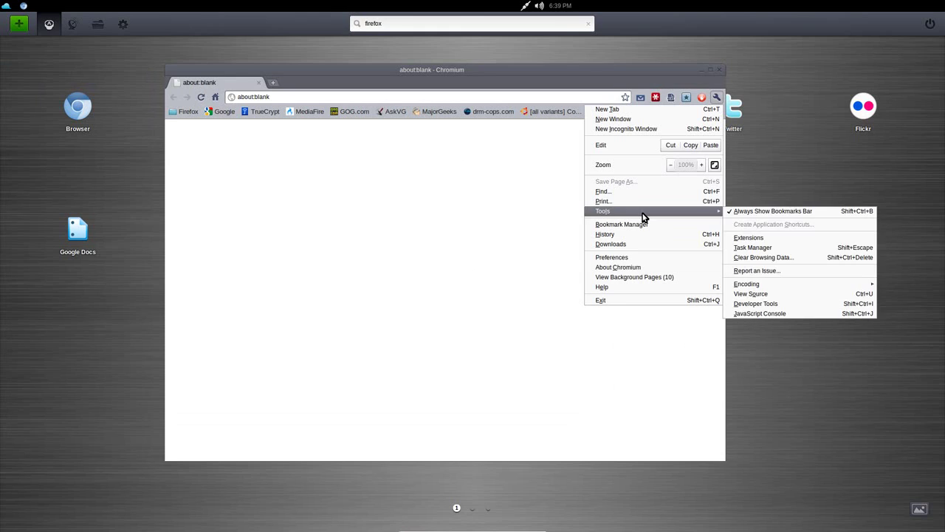
{"action": "left_click", "coordinate": [476, 251]}
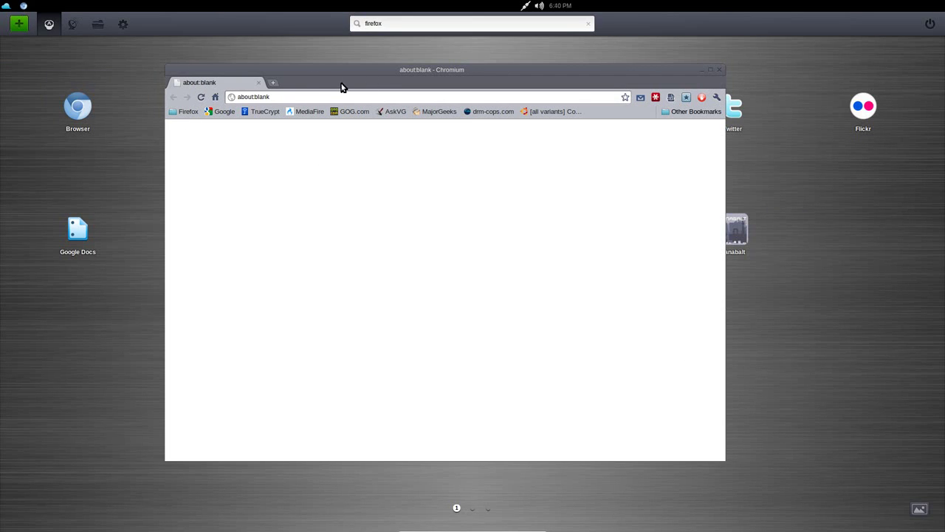
Minimize Chromium, then launch and minimize Gmail, YouTube and Google Reader one after another
{"action": "left_click", "coordinate": [24, 7]}
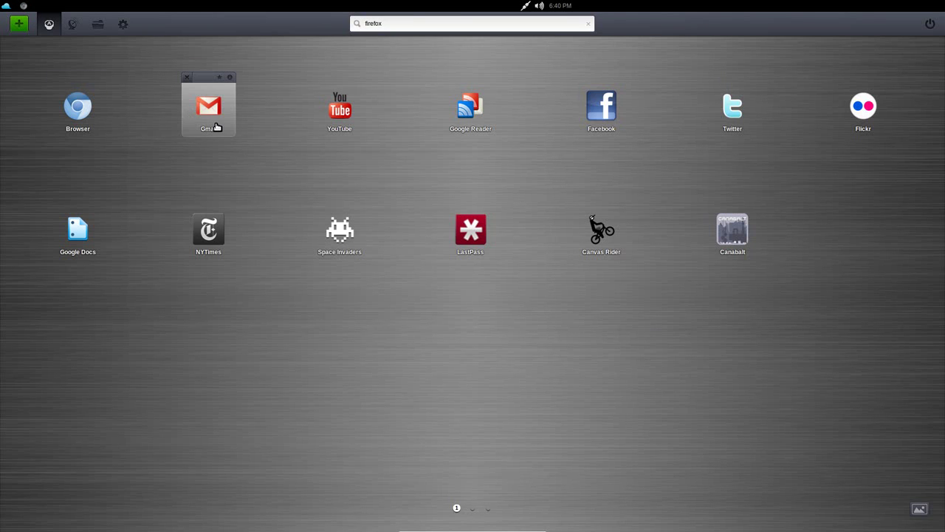
{"action": "left_click", "coordinate": [214, 127]}
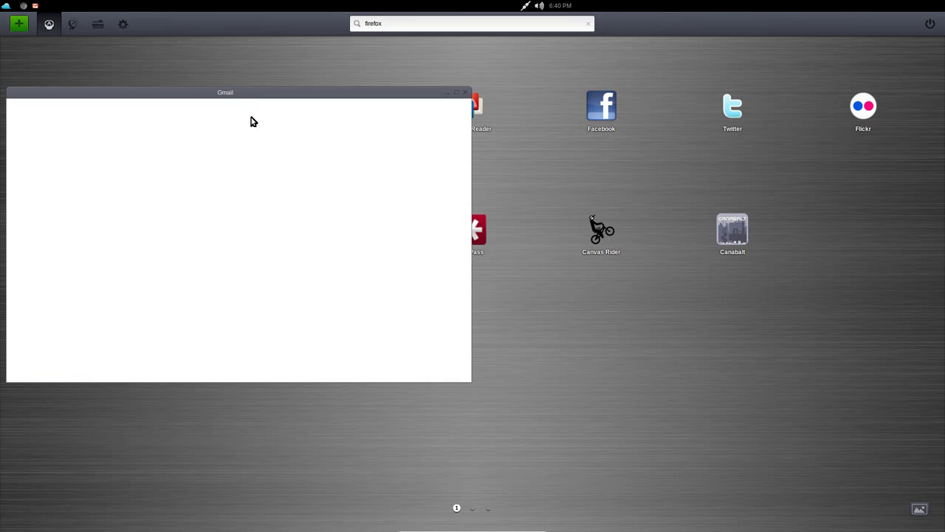
{"action": "left_click_drag", "start_coordinate": [241, 95], "coordinate": [312, 107]}
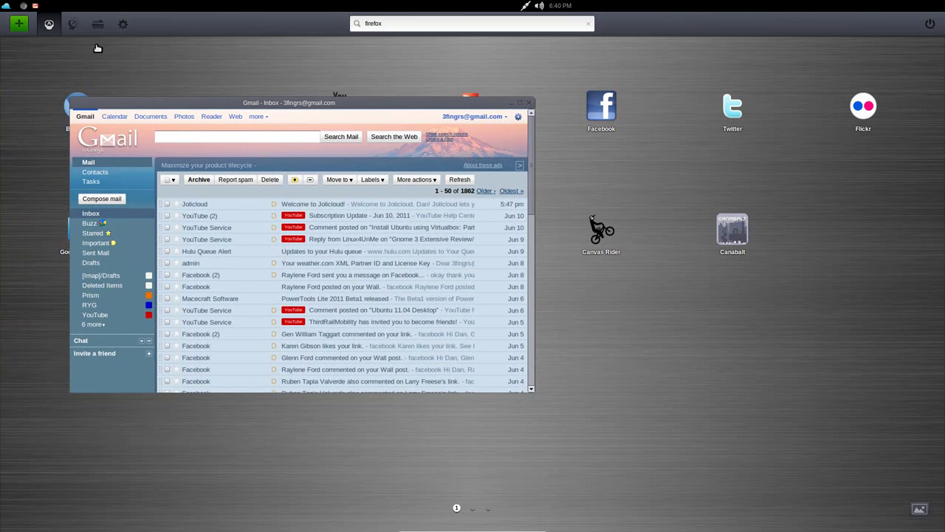
{"action": "left_click", "coordinate": [37, 8]}
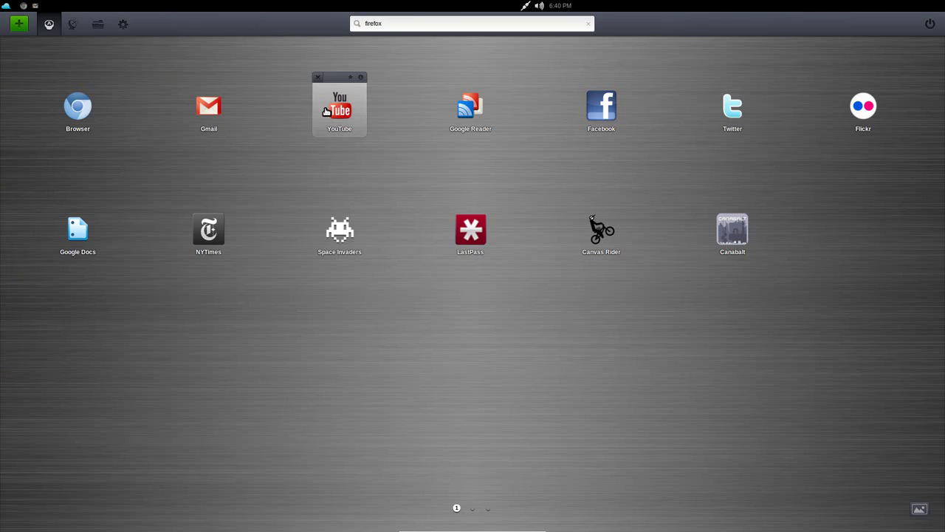
{"action": "left_click", "coordinate": [333, 112]}
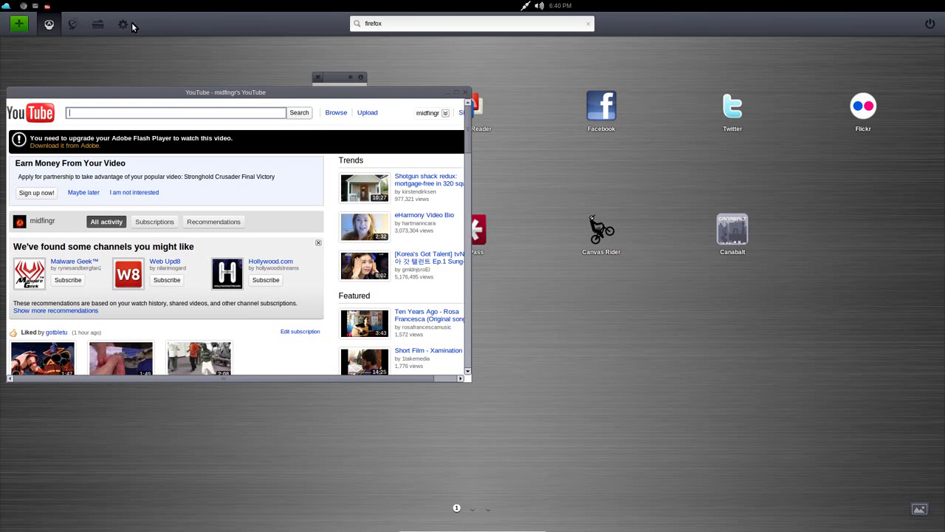
{"action": "left_click", "coordinate": [48, 8]}
{"action": "left_click", "coordinate": [448, 111]}
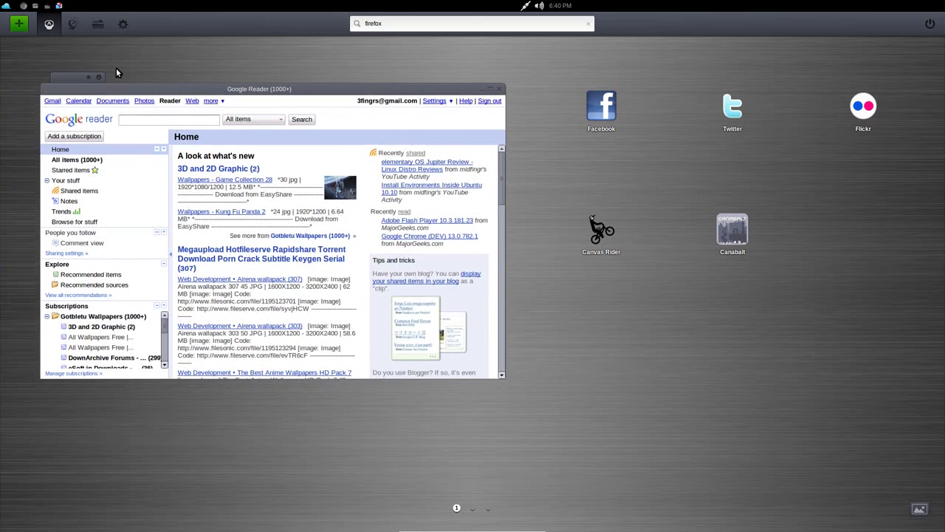
{"action": "left_click", "coordinate": [59, 7]}
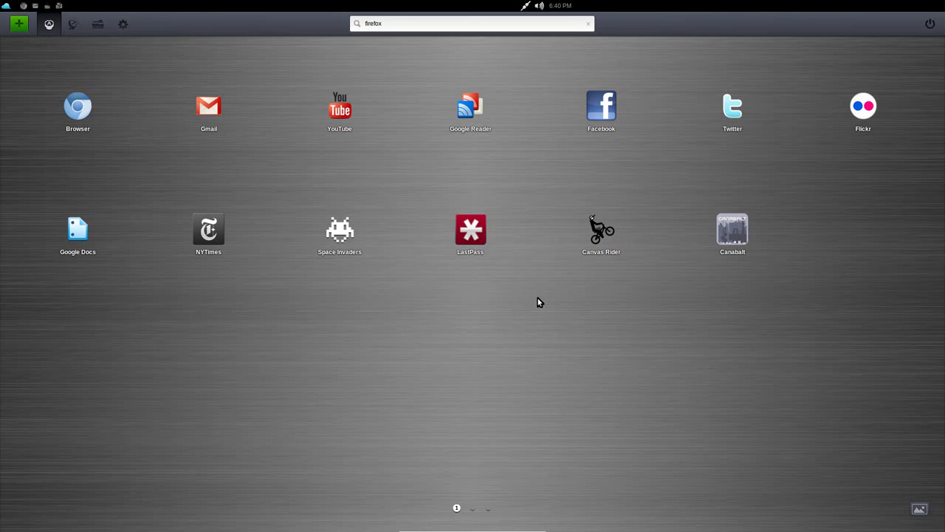
Exit fullscreen, shut down Joli OS from the power menu, and launch Chromium on the host
{"action": "key", "text": "Control_R+f"}
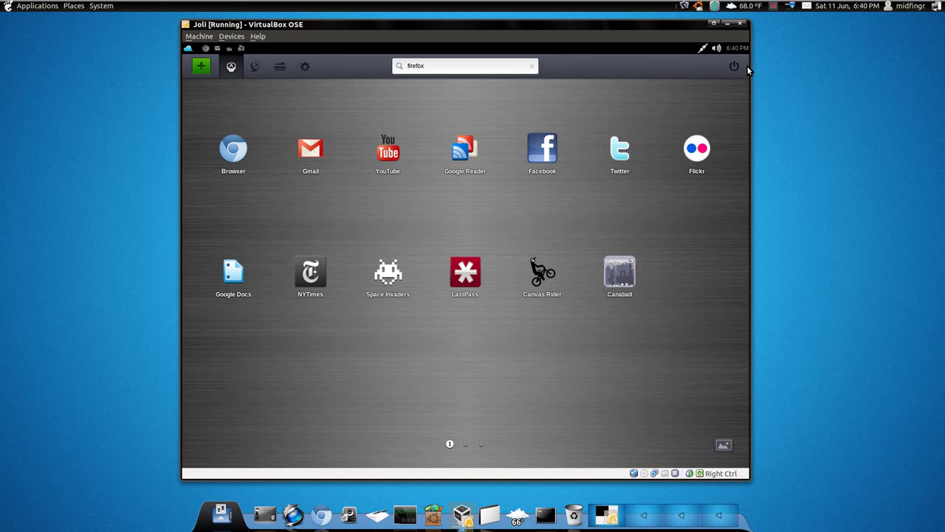
{"action": "left_click", "coordinate": [734, 68]}
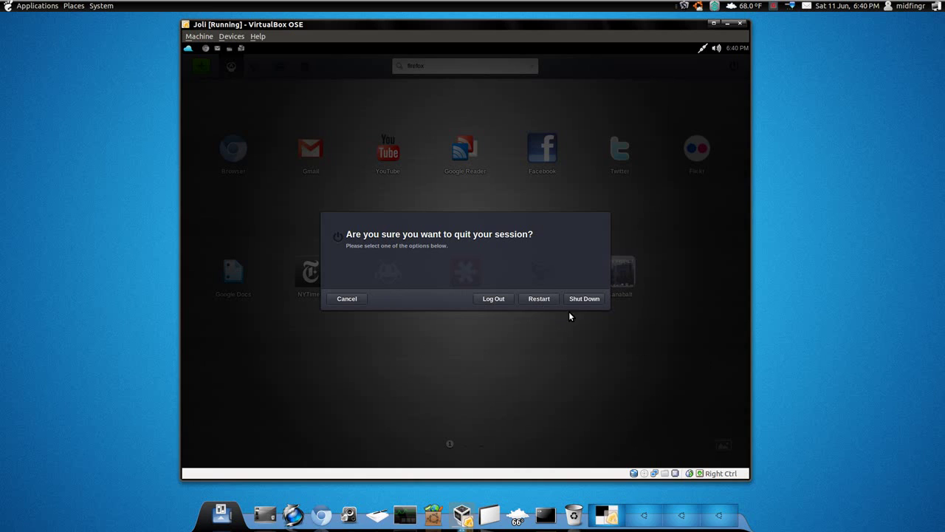
{"action": "left_click", "coordinate": [583, 299]}
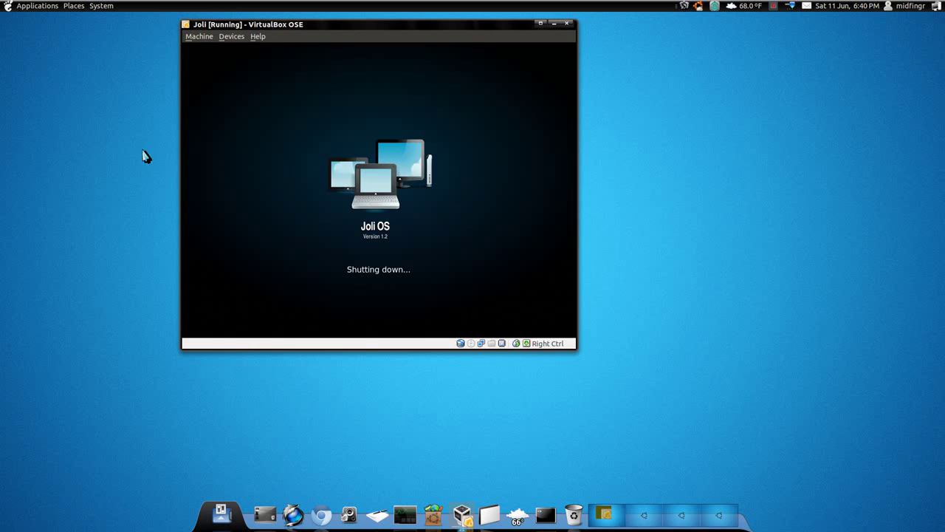
{"action": "left_click", "coordinate": [322, 515]}
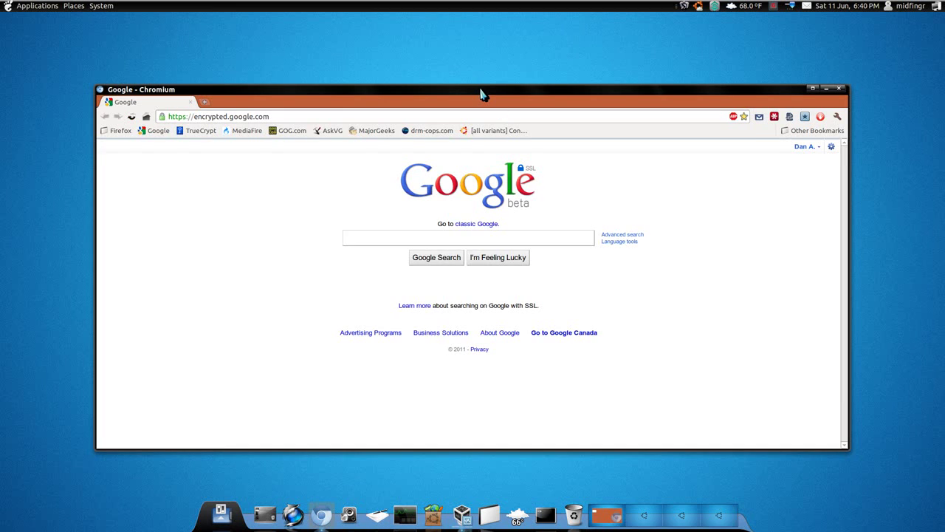
Open Jolicloud in a new tab and log in through the prefilled Facebook popup
{"action": "left_click_drag", "start_coordinate": [478, 91], "coordinate": [481, 67]}
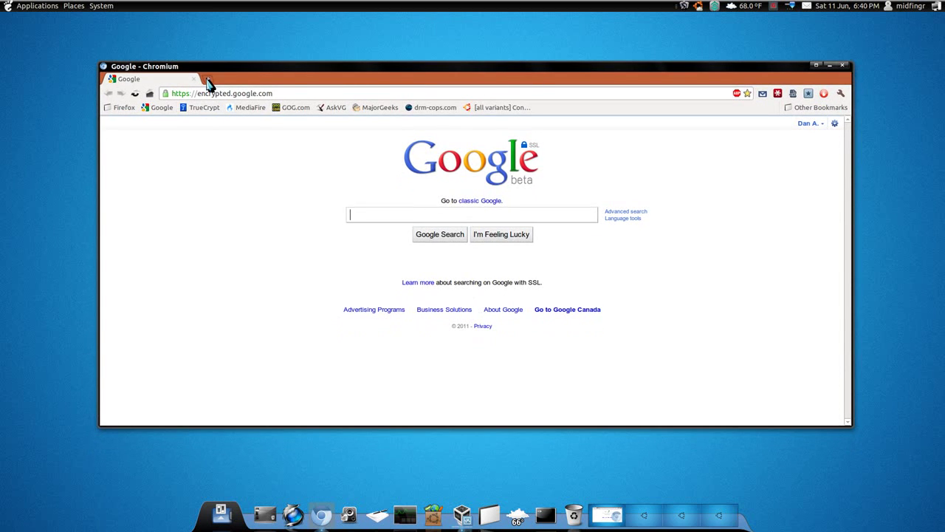
{"action": "left_click", "coordinate": [209, 79]}
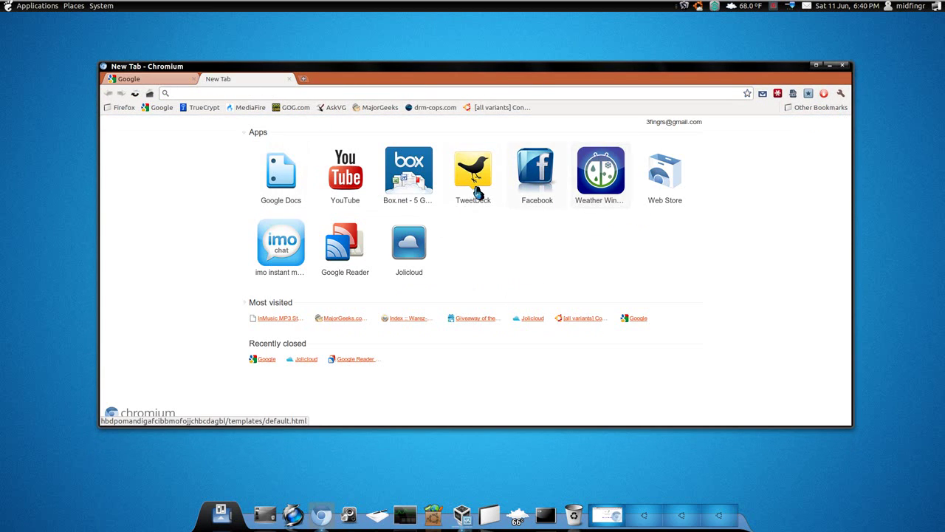
{"action": "left_click", "coordinate": [412, 255]}
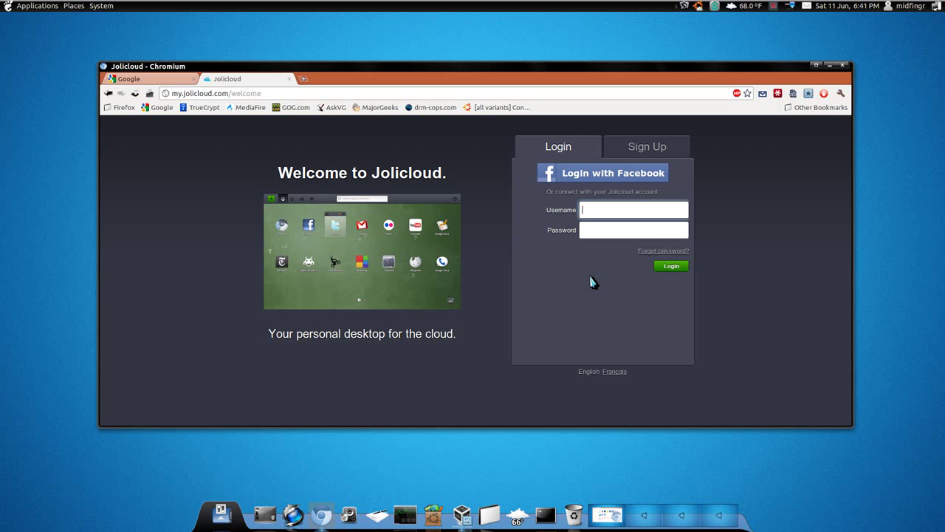
{"action": "left_click", "coordinate": [781, 93]}
{"action": "left_click", "coordinate": [847, 163]}
{"action": "left_click", "coordinate": [610, 171]}
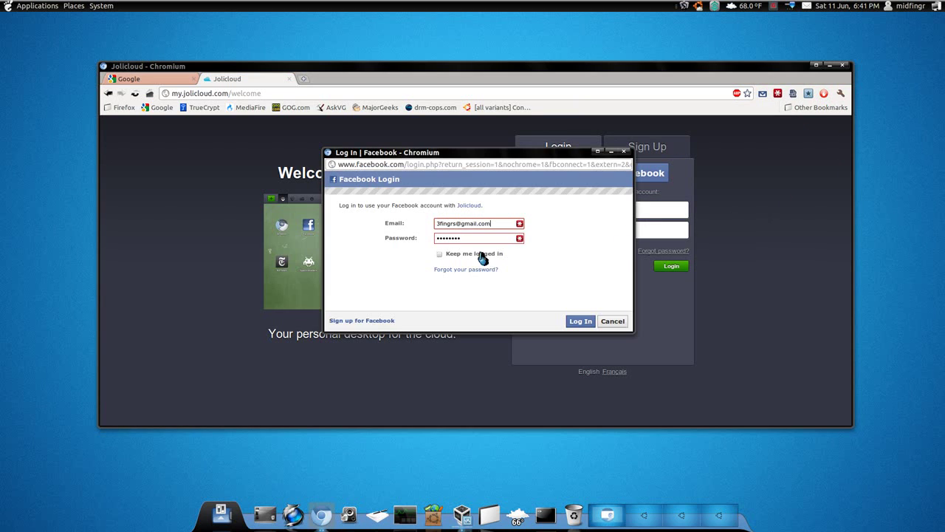
{"action": "left_click", "coordinate": [582, 322]}
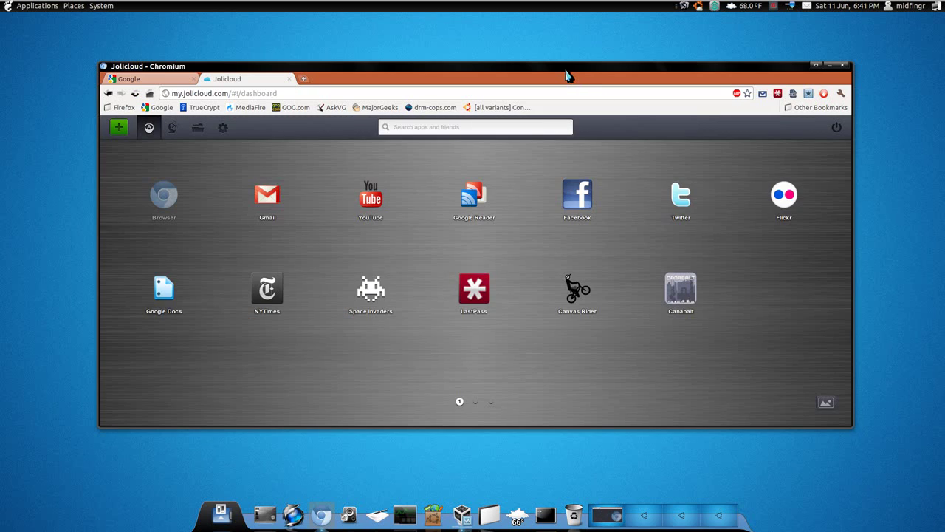
{"action": "double_click", "coordinate": [567, 76]}
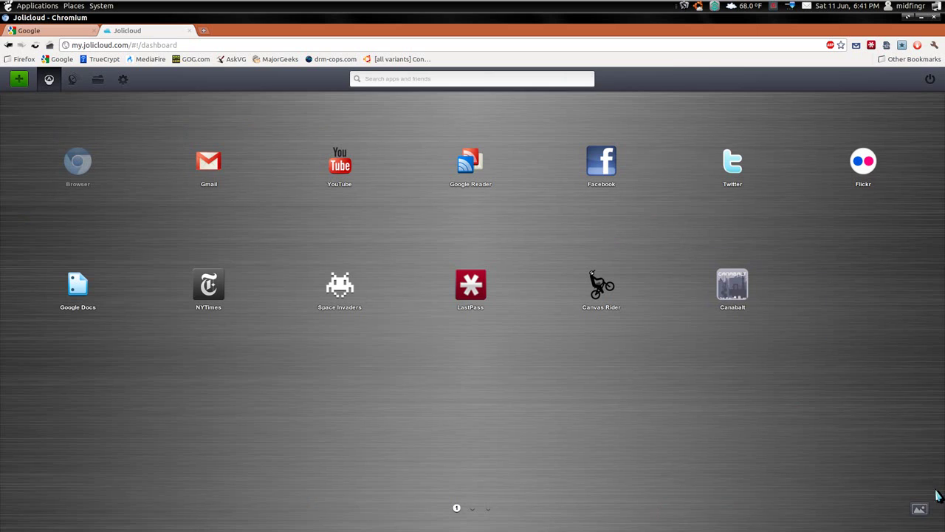
{"action": "left_click", "coordinate": [921, 515]}
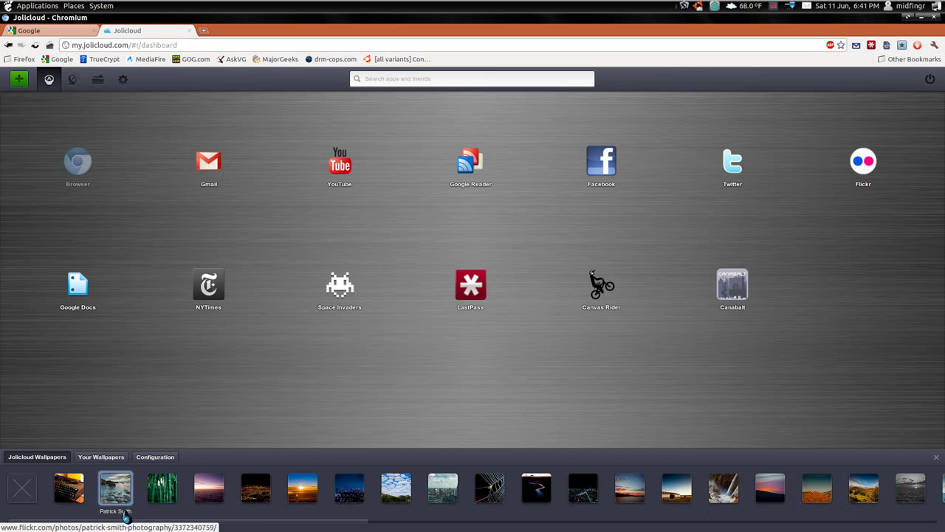
{"action": "mouse_move", "coordinate": [351, 521]}
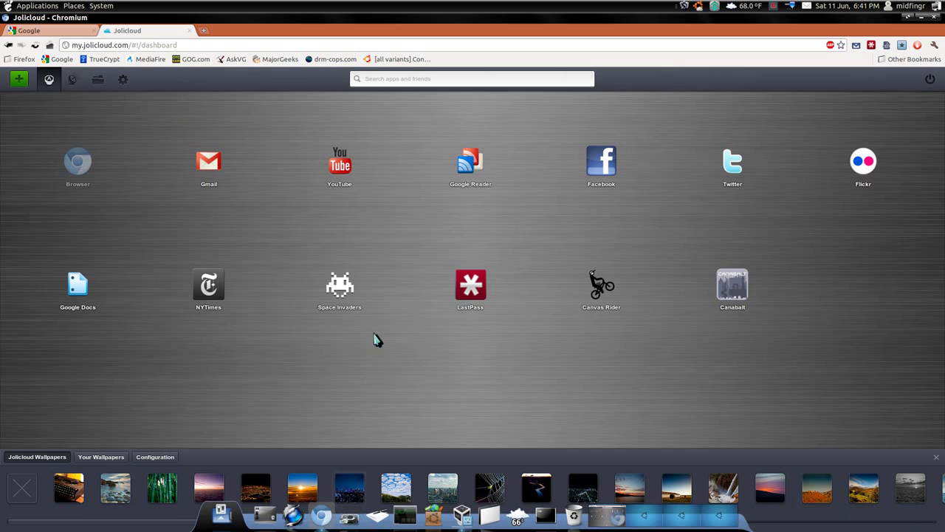
{"action": "left_click", "coordinate": [576, 399]}
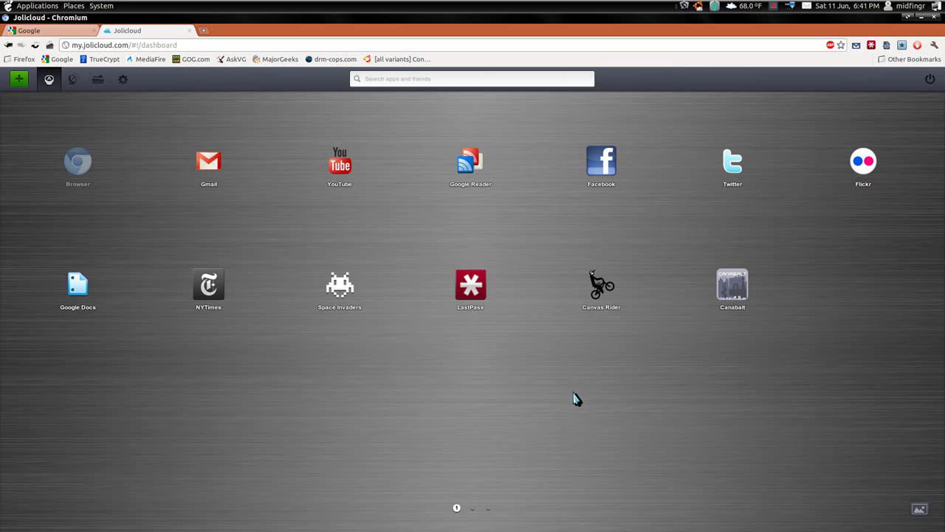
{"action": "left_click", "coordinate": [919, 509]}
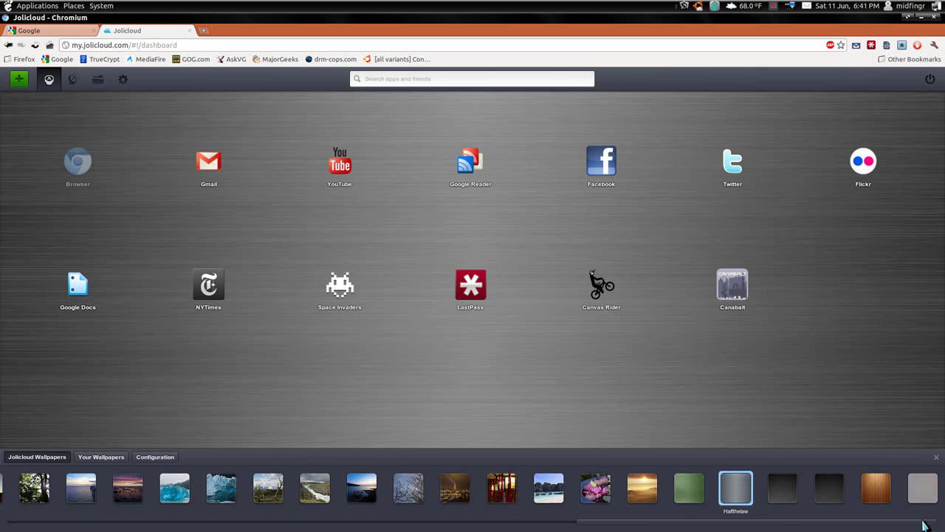
{"action": "left_click_drag", "start_coordinate": [924, 525], "coordinate": [136, 424]}
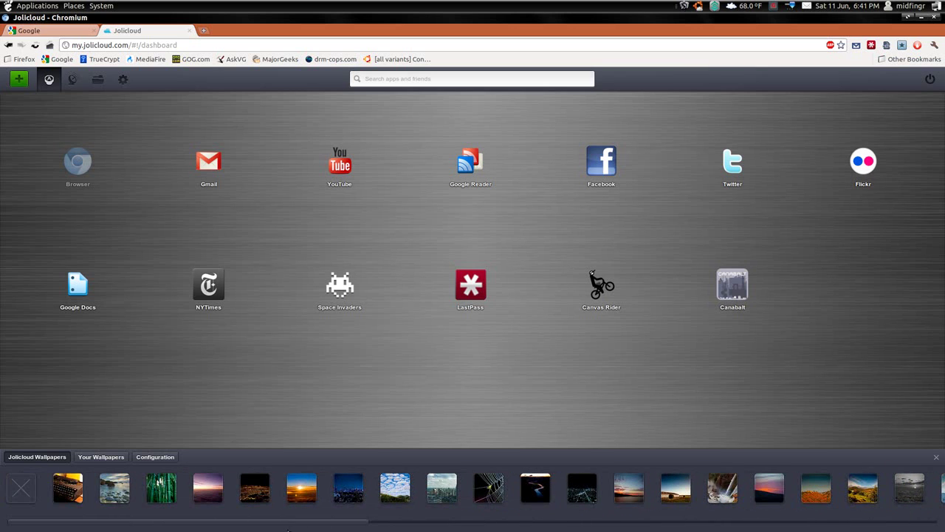
{"action": "left_click", "coordinate": [127, 398]}
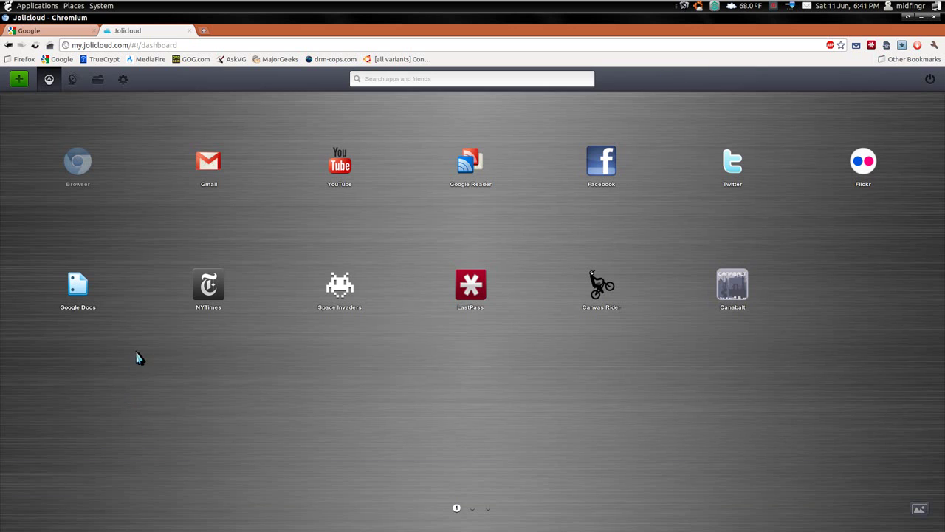
{"action": "left_click", "coordinate": [103, 290]}
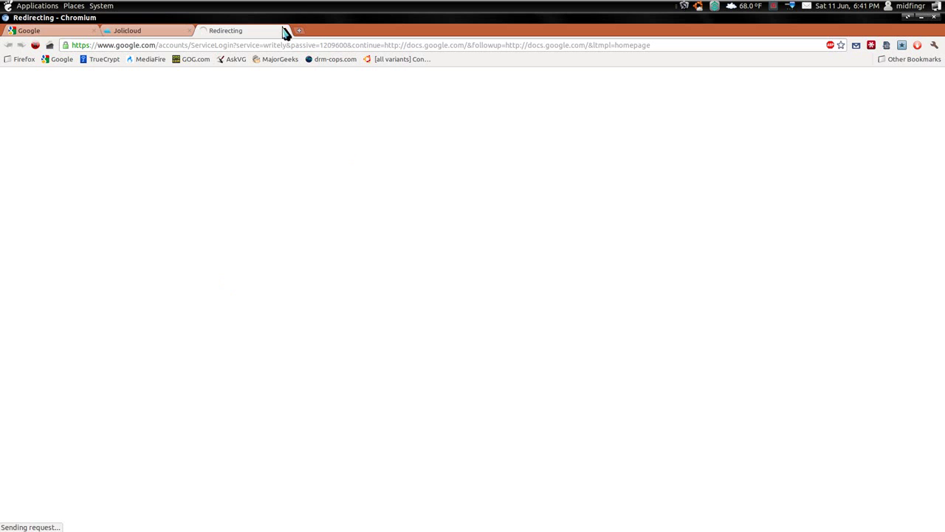
{"action": "left_click", "coordinate": [283, 30]}
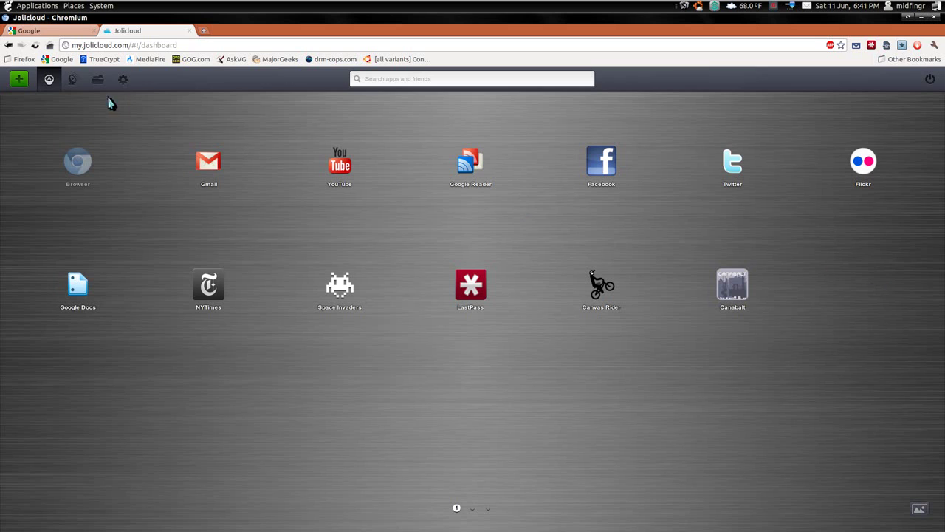
{"action": "left_click", "coordinate": [72, 79]}
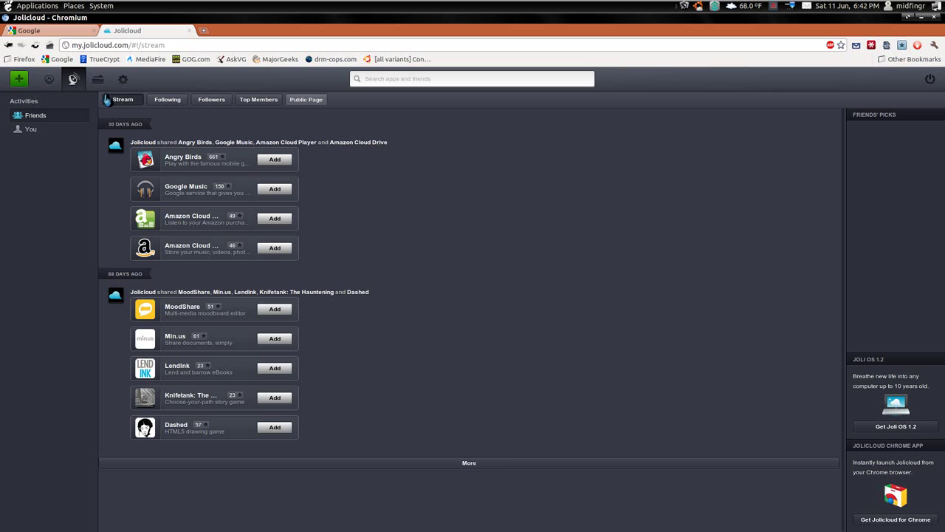
{"action": "left_click", "coordinate": [98, 79]}
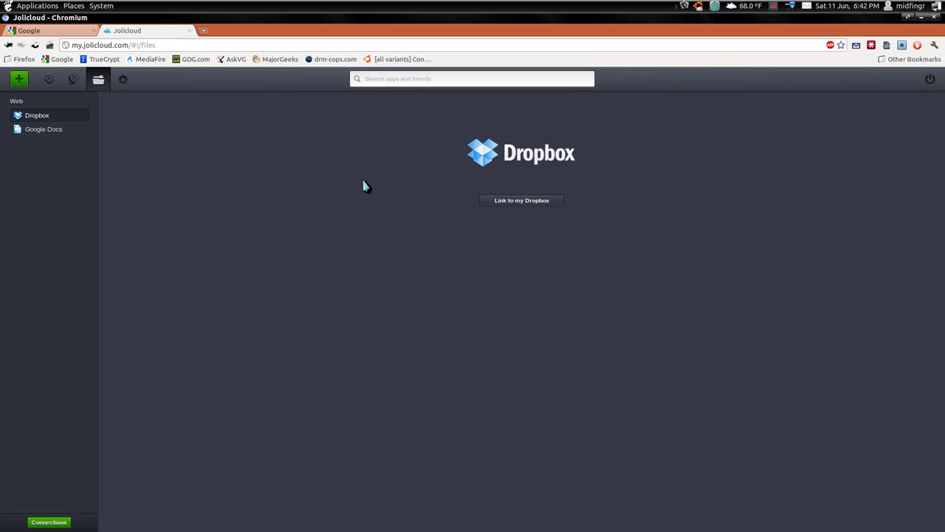
{"action": "left_click", "coordinate": [122, 81]}
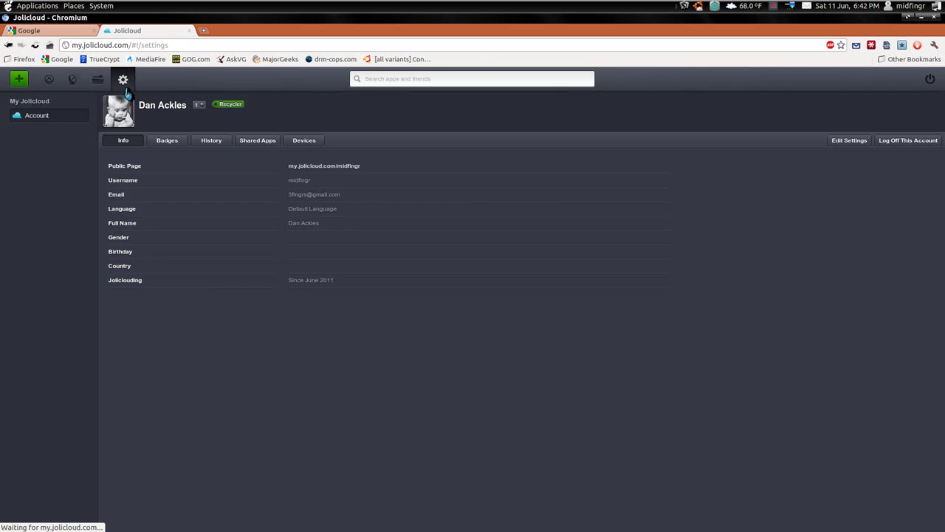
{"action": "left_click", "coordinate": [18, 81]}
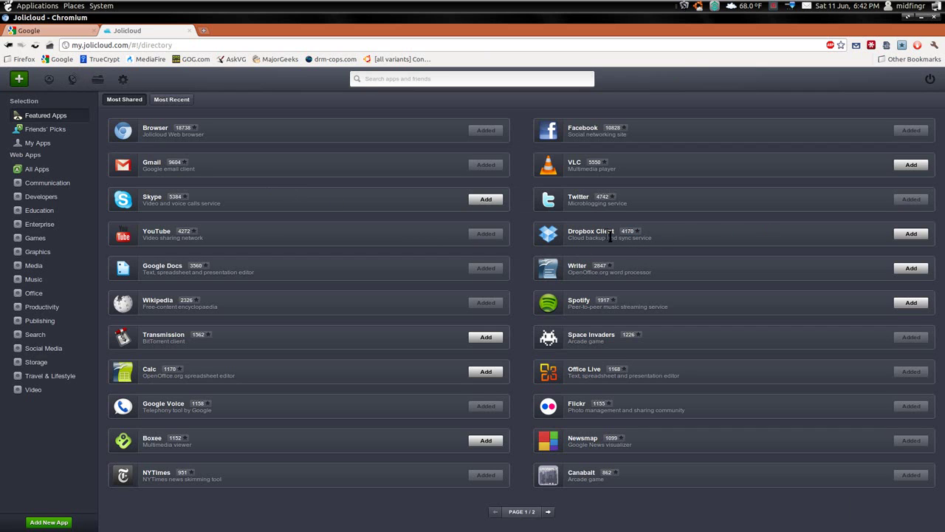
{"action": "left_click", "coordinate": [49, 79]}
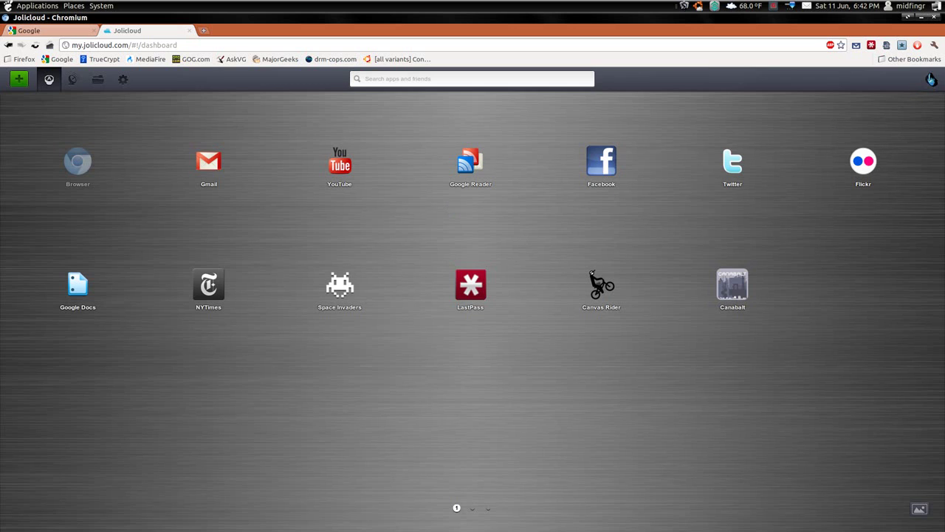
Log off Jolicloud, close its tab, and close the Chromium window
{"action": "left_click", "coordinate": [932, 81]}
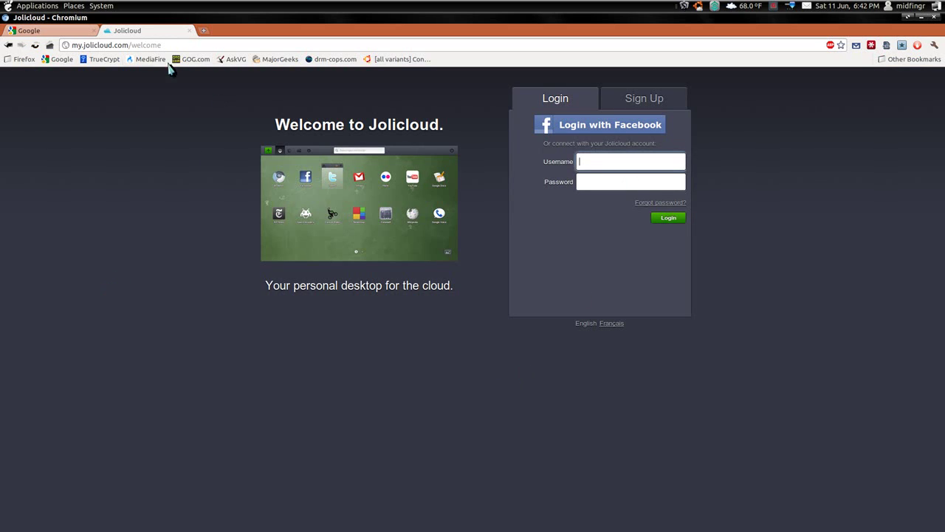
{"action": "left_click", "coordinate": [189, 30]}
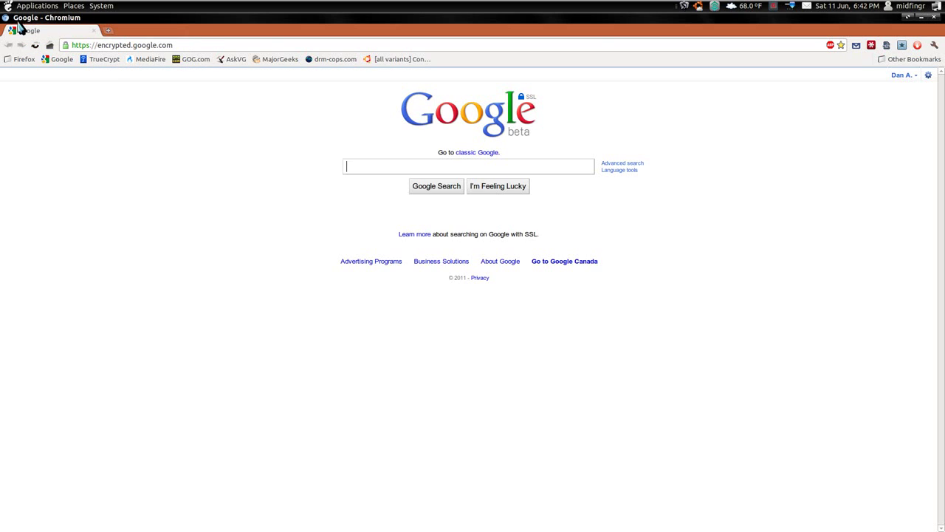
{"action": "left_click", "coordinate": [934, 16]}
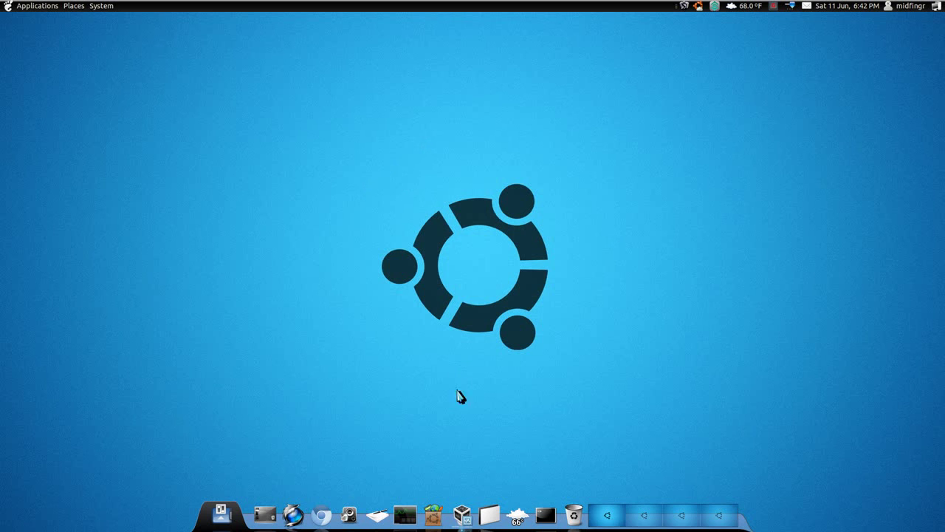
{"action": "left_click", "coordinate": [462, 517]}
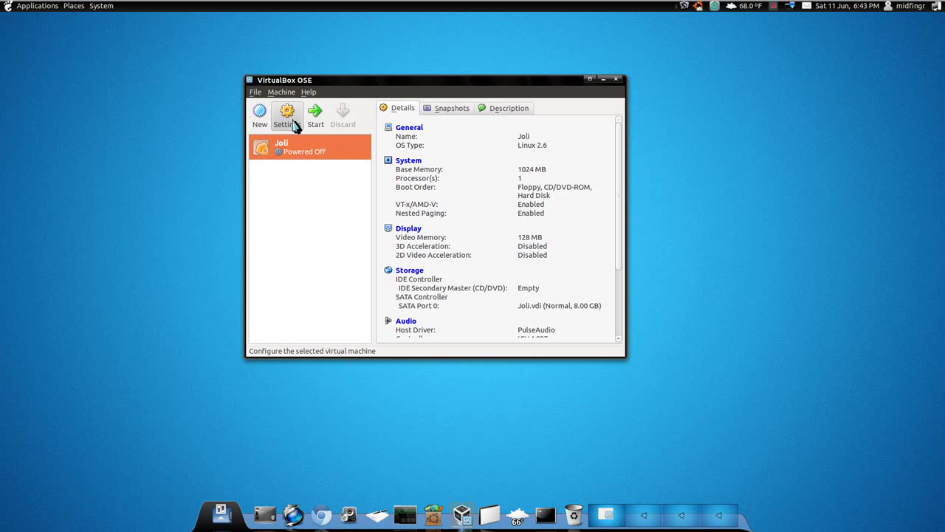
{"action": "scroll", "coordinate": [608, 263], "scroll_direction": "down", "scroll_amount": 1}
{"action": "scroll", "coordinate": [608, 263], "scroll_direction": "down", "scroll_amount": 3}
{"action": "scroll", "coordinate": [608, 263], "scroll_direction": "up", "scroll_amount": 3}
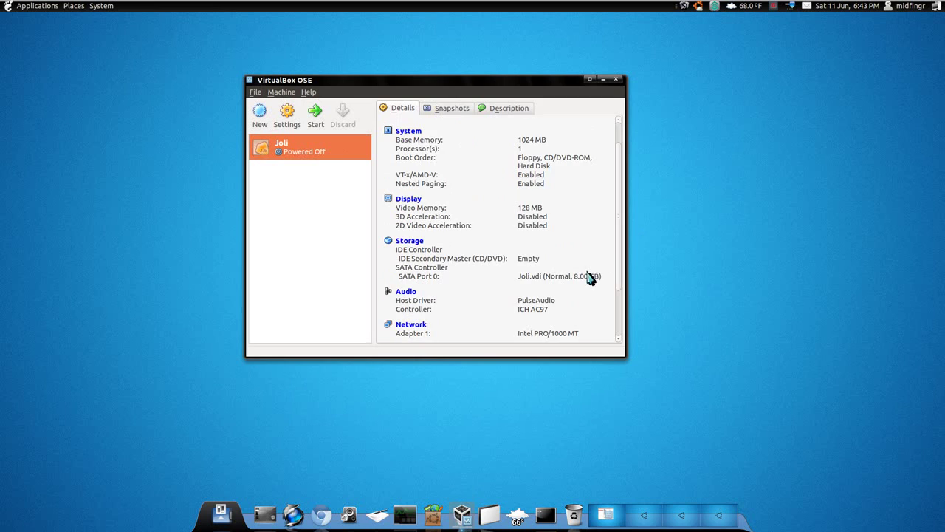
{"action": "scroll", "coordinate": [593, 268], "scroll_direction": "up", "scroll_amount": 1}
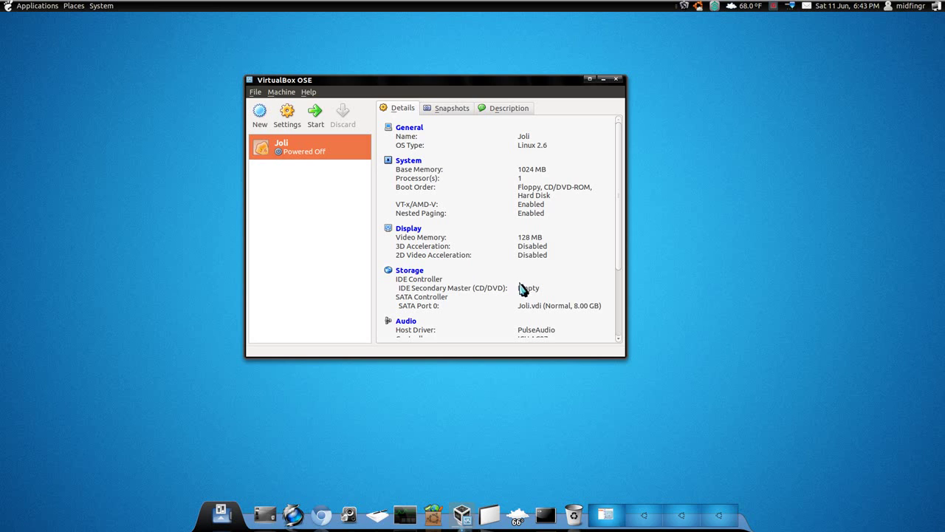
{"action": "scroll", "coordinate": [579, 277], "scroll_direction": "down", "scroll_amount": 1}
{"action": "scroll", "coordinate": [579, 277], "scroll_direction": "up", "scroll_amount": 1}
{"action": "left_click", "coordinate": [255, 92]}
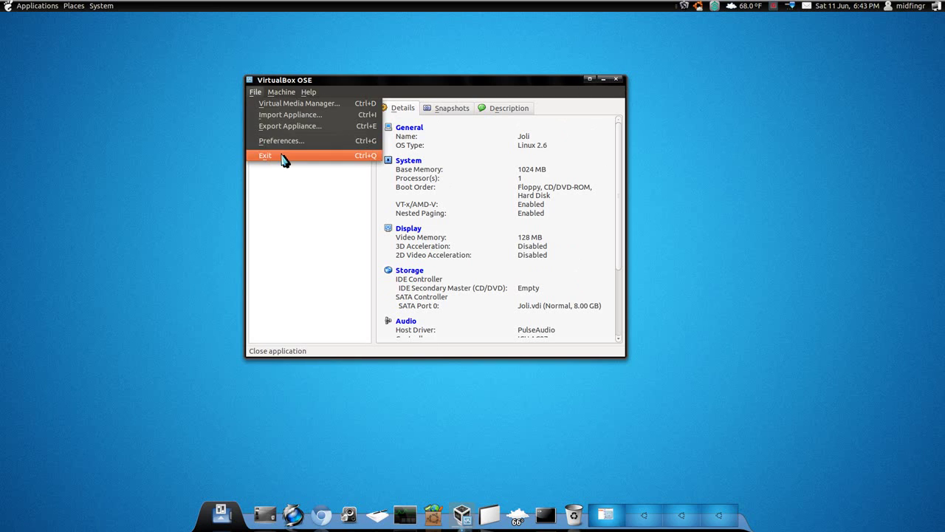
{"action": "left_click", "coordinate": [285, 155]}
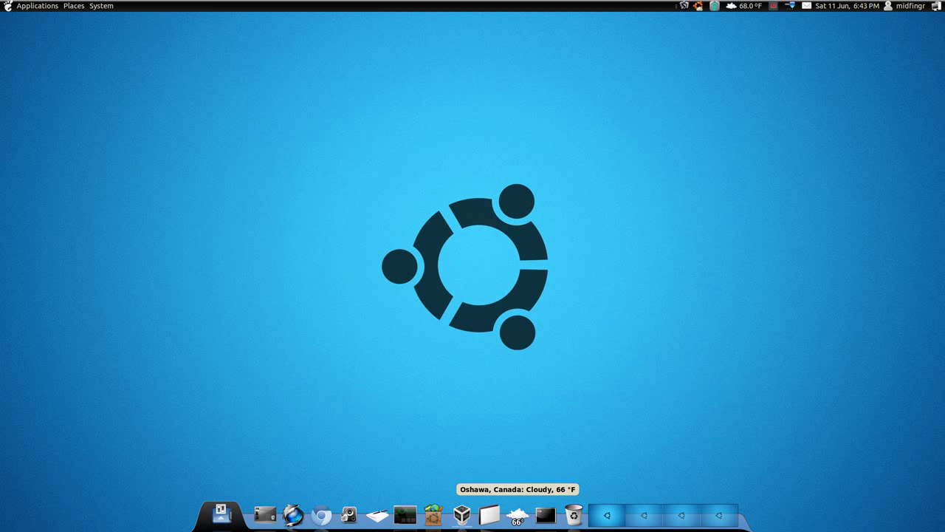
Show, hide and reopen the Terminal window with the ffmpeg encoding to output.mkv
{"action": "left_click", "coordinate": [546, 515]}
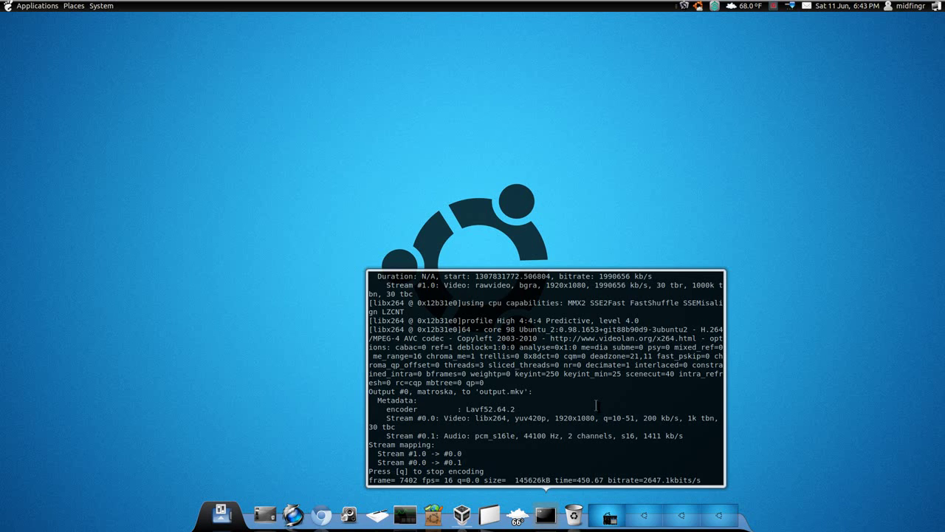
{"action": "left_click", "coordinate": [589, 159]}
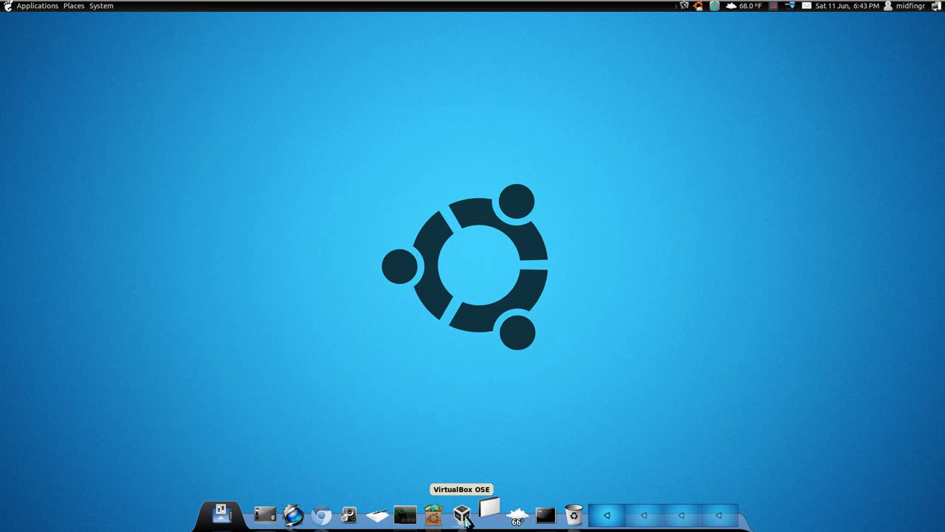
{"action": "left_click", "coordinate": [545, 515]}
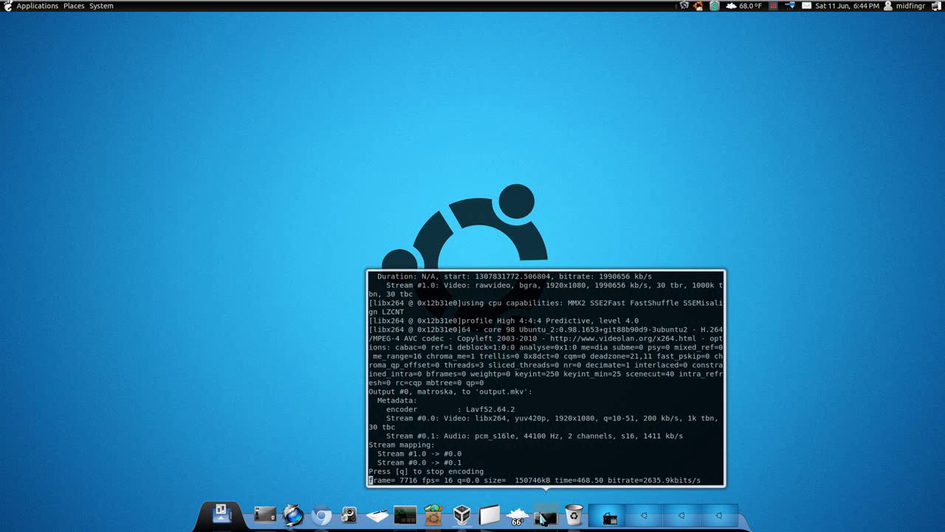